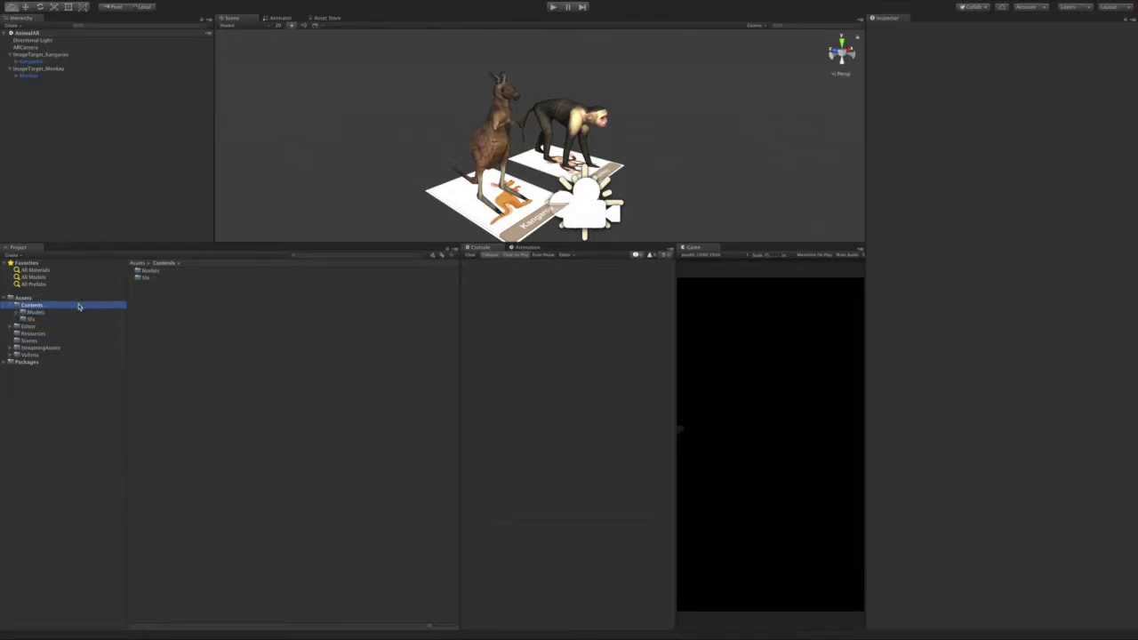
Step: Create a folder named Animator inside the Contents folder
{"action": "mouse_move", "coordinate": [111, 308]}
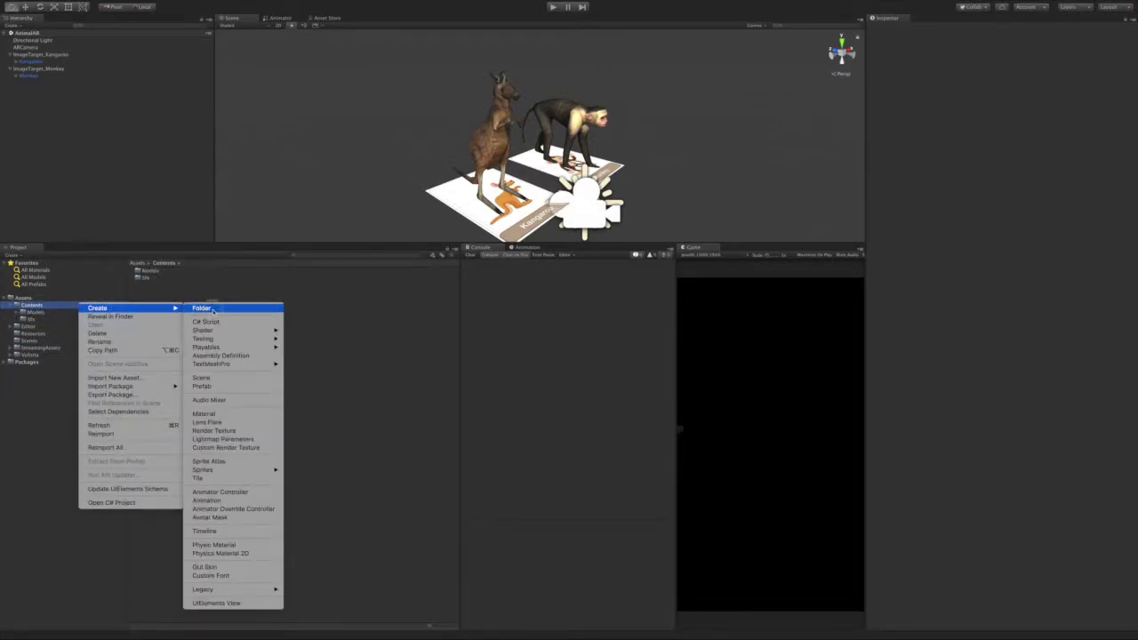
{"action": "left_click", "coordinate": [203, 309]}
{"action": "type", "text": "Animator"}
{"action": "key", "text": "Return"}
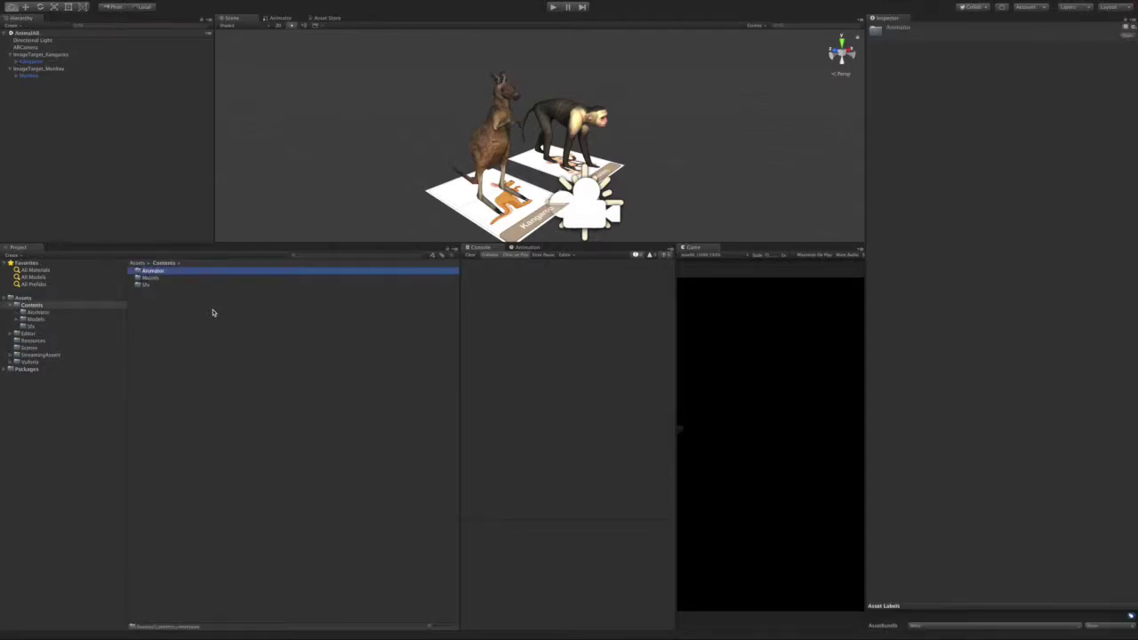
Step: Create an Animator Controller named Kangaroo inside the Animator folder
{"action": "double_click", "coordinate": [165, 275]}
{"action": "right_click", "coordinate": [165, 271]}
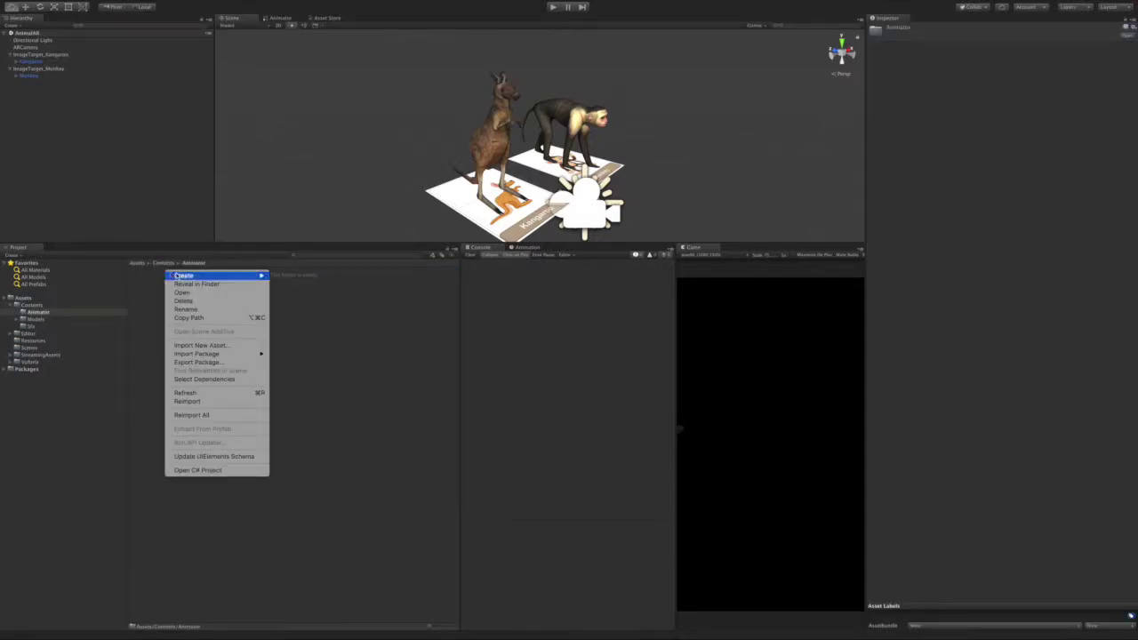
{"action": "mouse_move", "coordinate": [196, 278]}
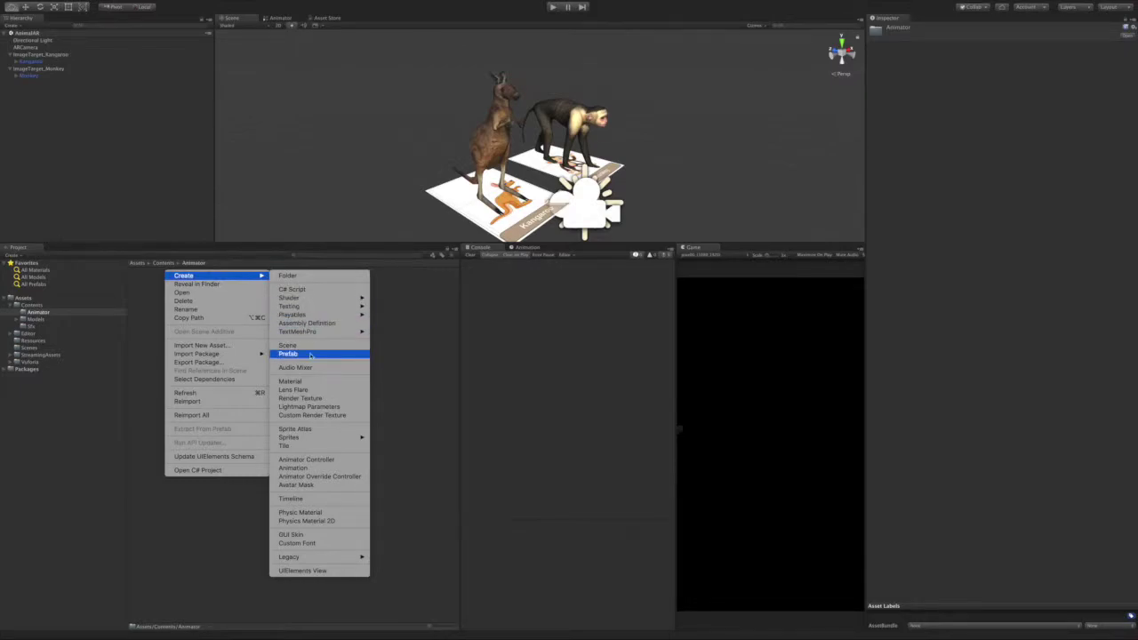
{"action": "left_click", "coordinate": [320, 459]}
{"action": "type", "text": "Kangaroo"}
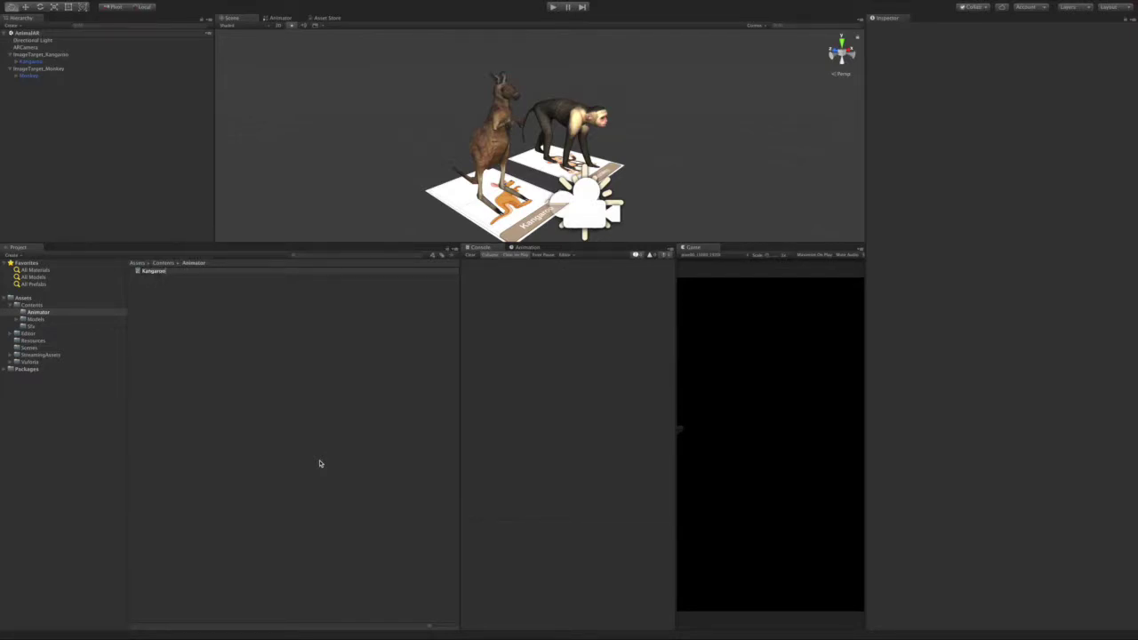
{"action": "key", "text": "Return"}
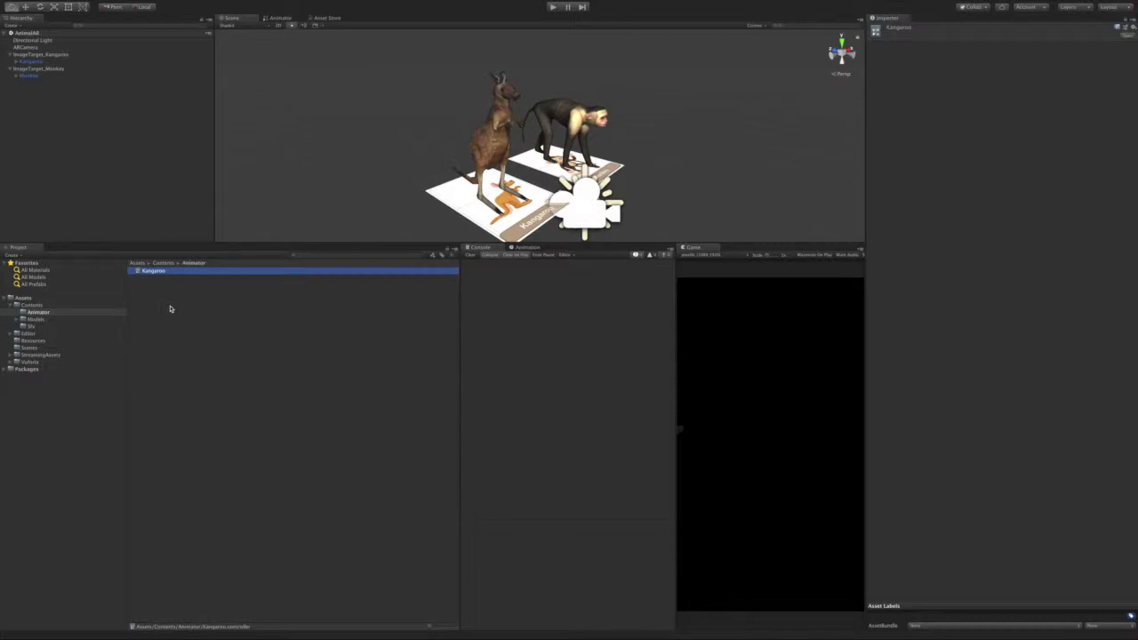
Step: Create a second Animator Controller named Monkey in the Animator folder
{"action": "right_click", "coordinate": [168, 297]}
{"action": "mouse_move", "coordinate": [188, 302]}
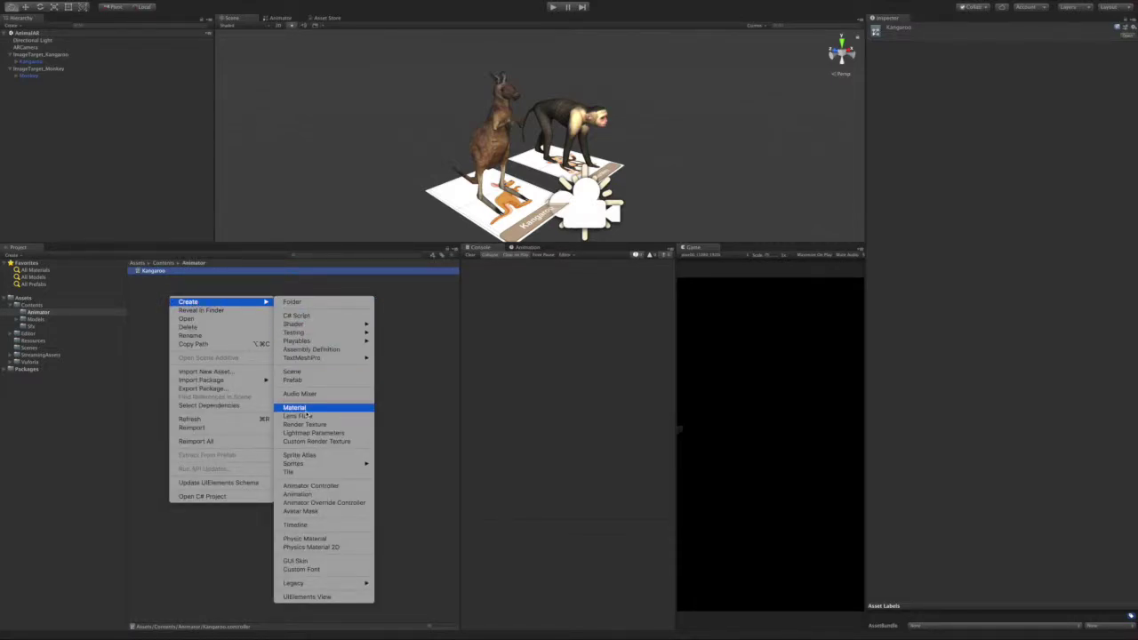
{"action": "left_click", "coordinate": [313, 485]}
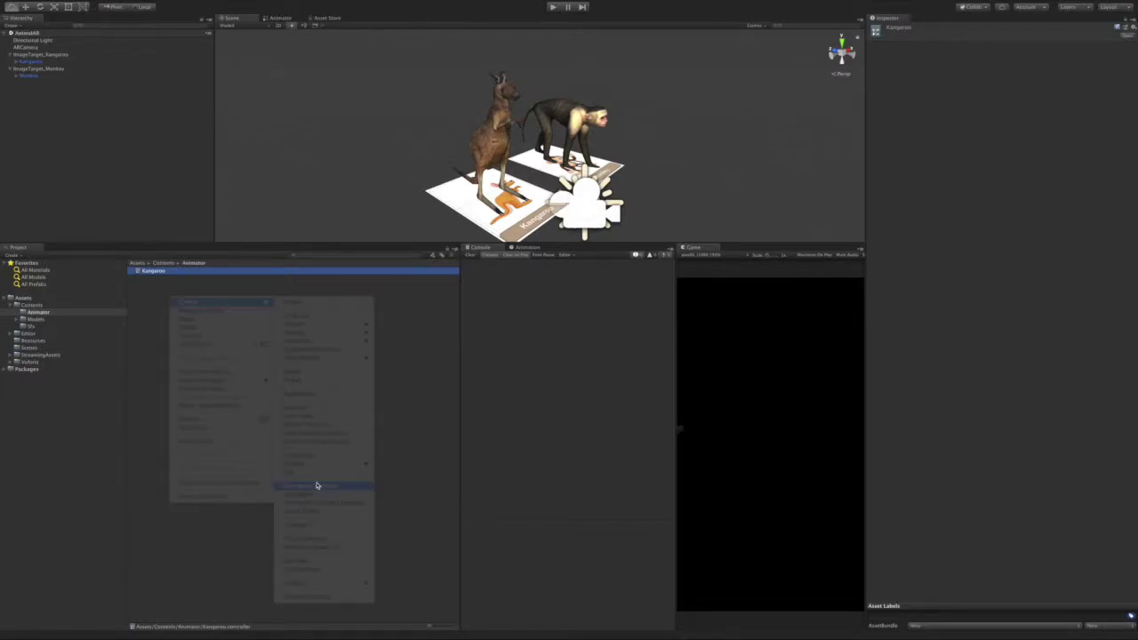
{"action": "type", "text": "Monkey"}
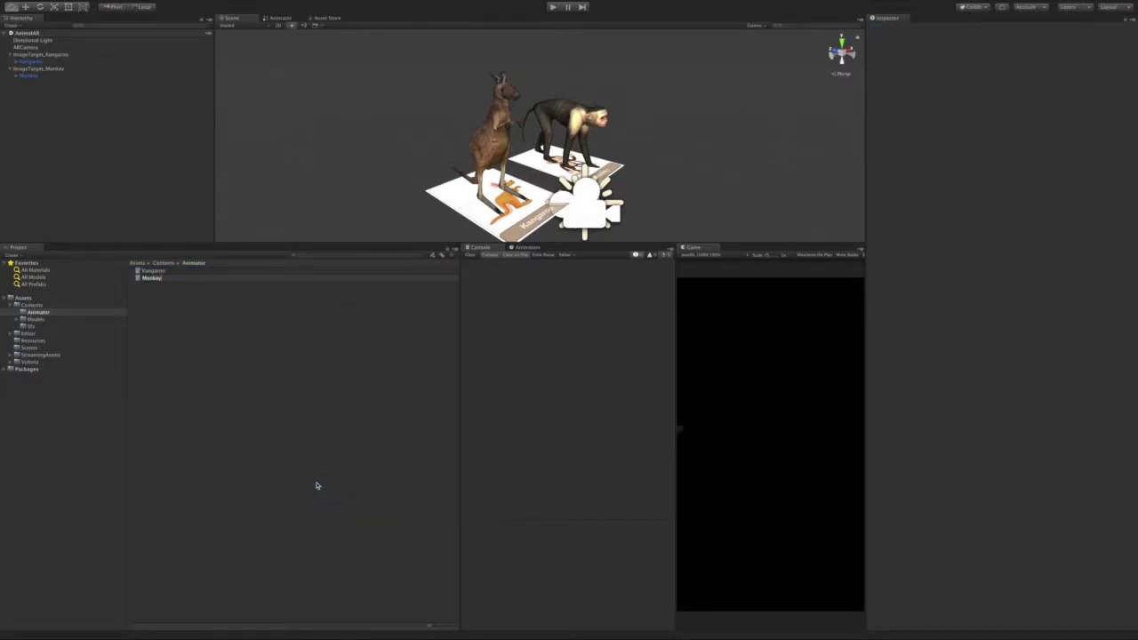
{"action": "key", "text": "Return"}
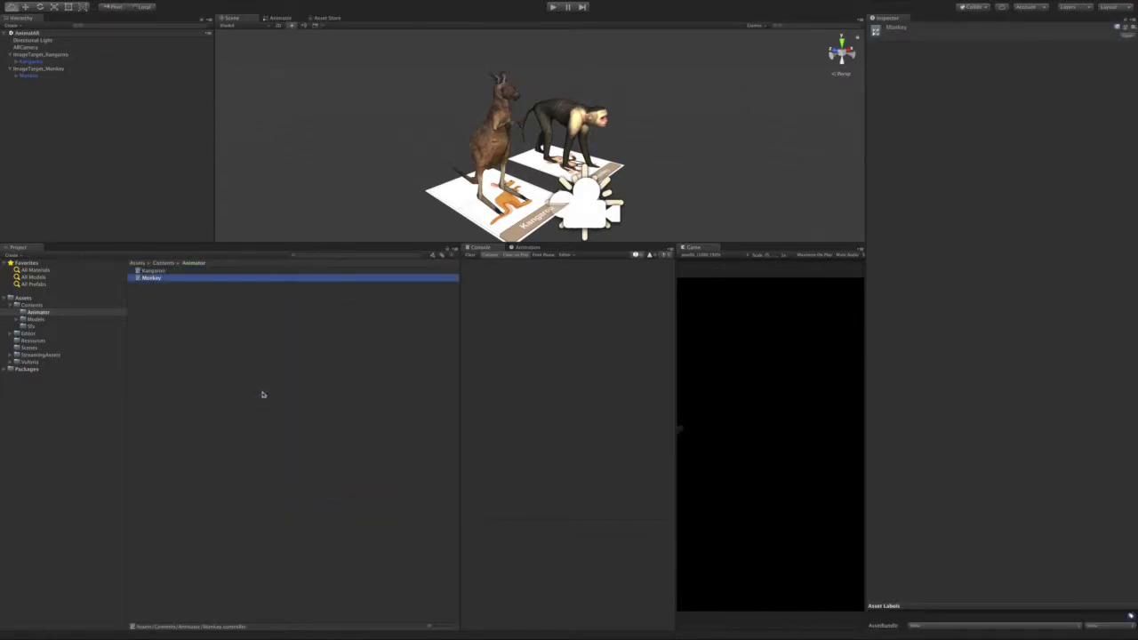
Step: Open the Kangaroo controller's state graph and move its Exit node closer to the Entry node
{"action": "left_click", "coordinate": [173, 272]}
{"action": "right_click", "coordinate": [172, 272]}
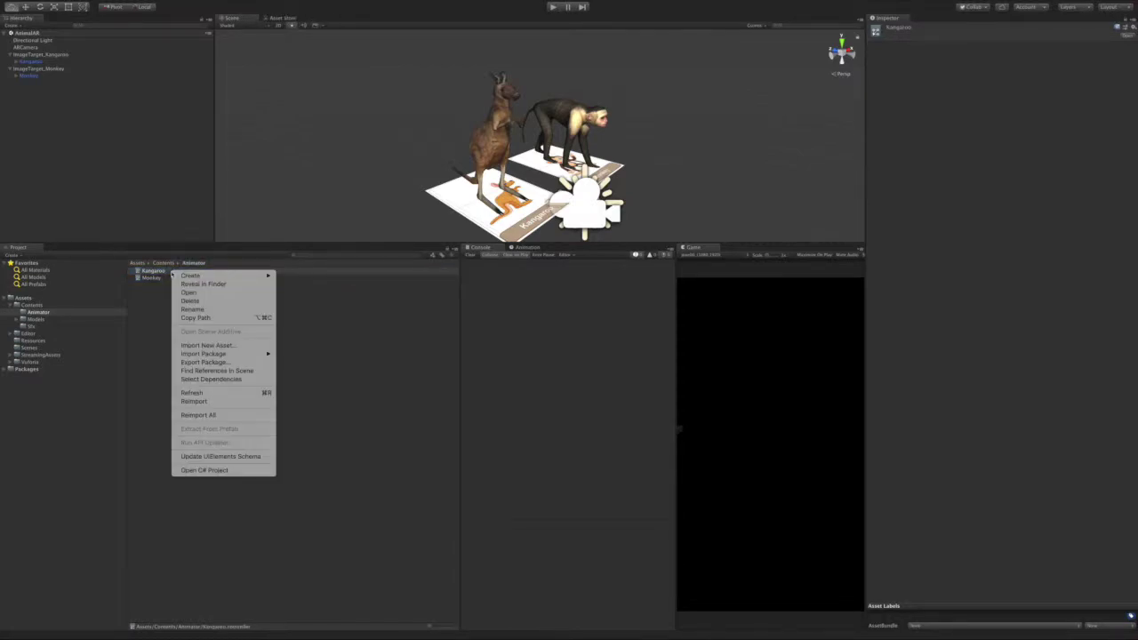
{"action": "mouse_move", "coordinate": [205, 280]}
{"action": "left_click", "coordinate": [211, 293]}
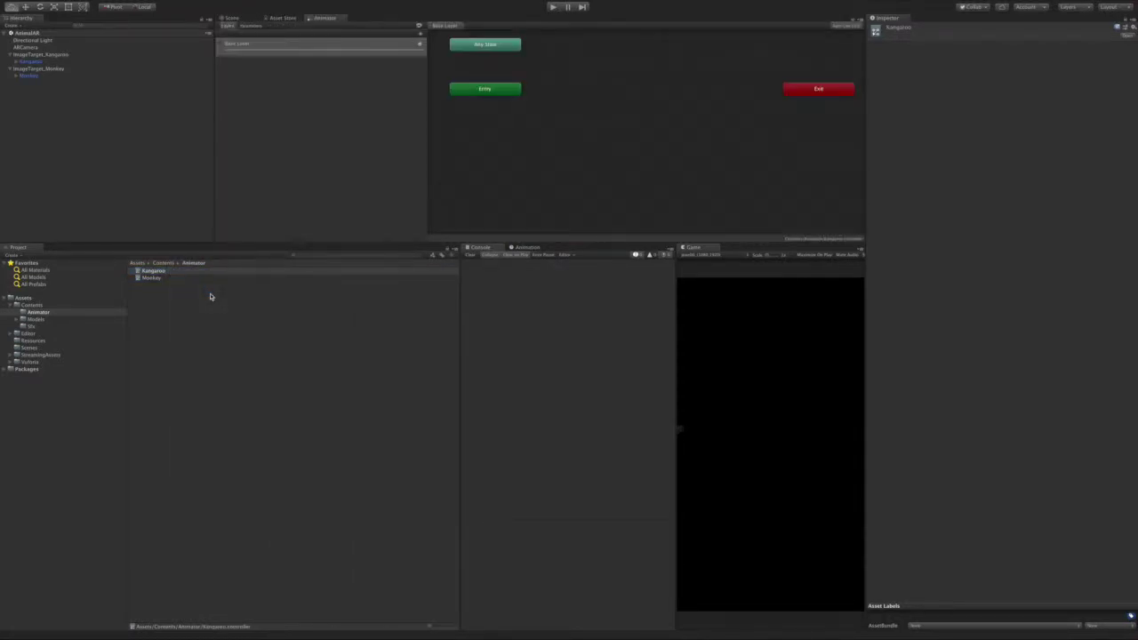
{"action": "left_click_drag", "start_coordinate": [789, 117], "coordinate": [669, 116]}
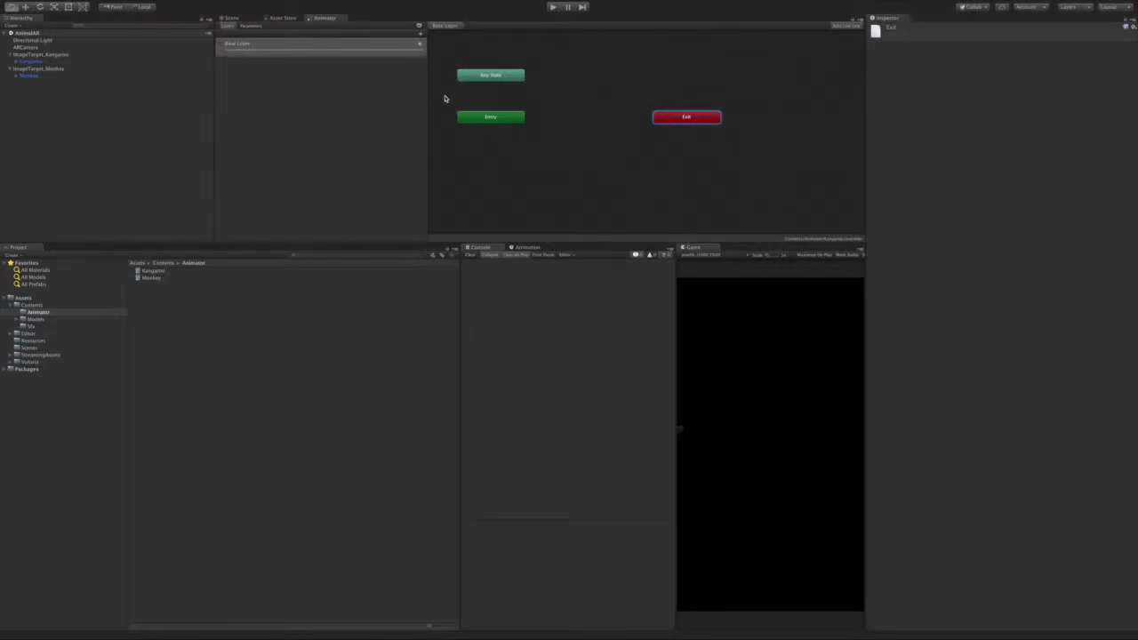
Step: In the Monkey controller's state graph, place the Exit node directly below the Entry node
{"action": "left_click", "coordinate": [151, 277]}
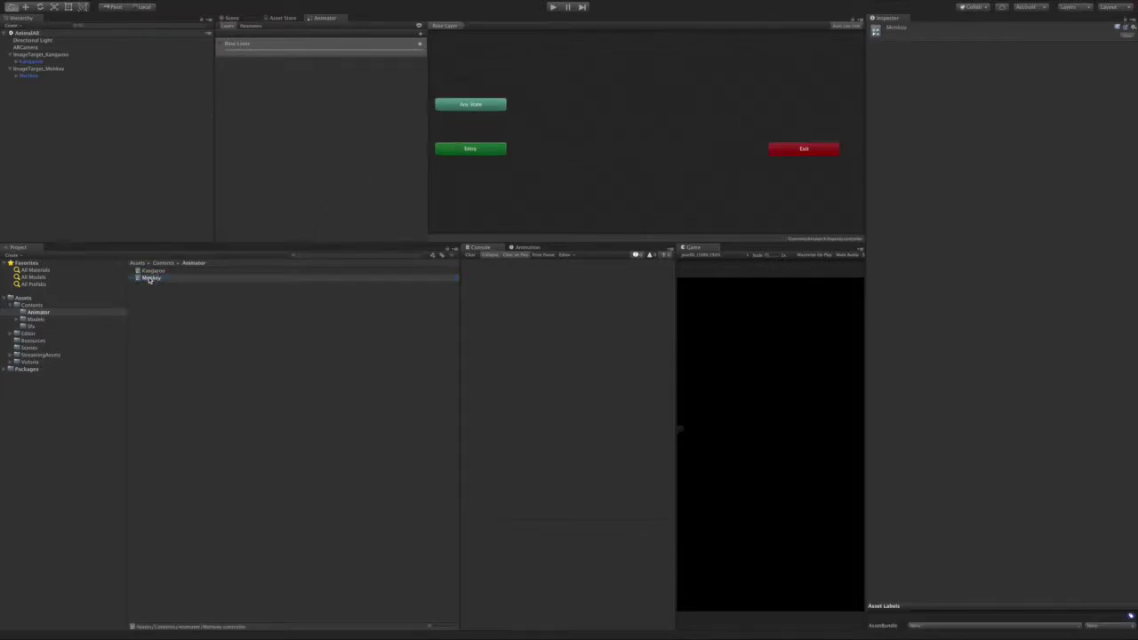
{"action": "left_click_drag", "start_coordinate": [772, 153], "coordinate": [461, 195]}
{"action": "left_click", "coordinate": [203, 271]}
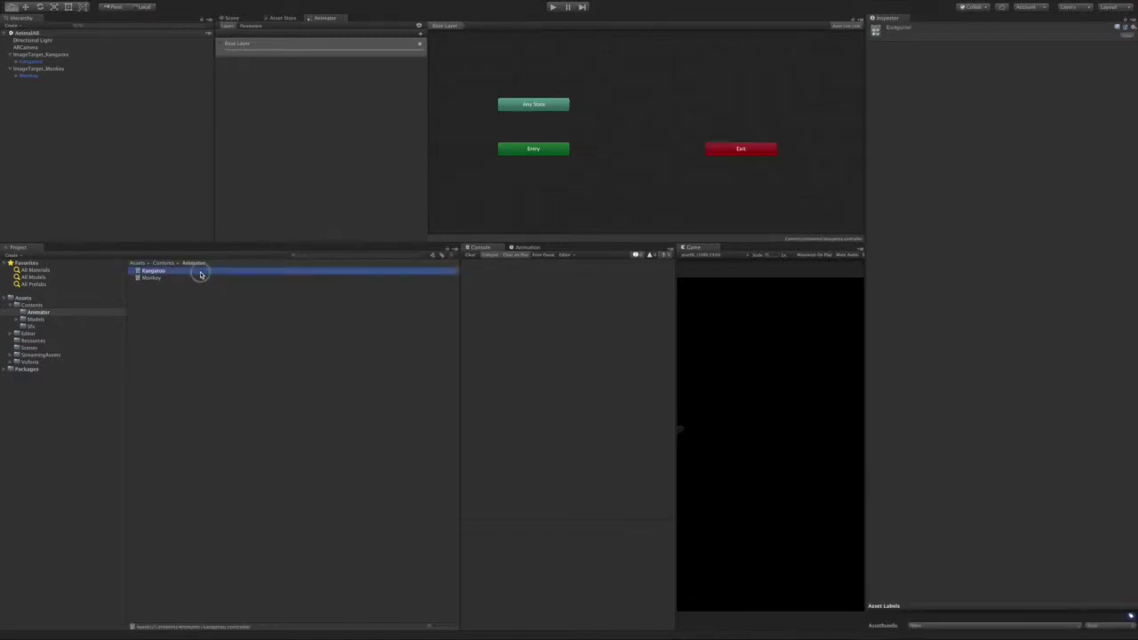
{"action": "left_click", "coordinate": [199, 279]}
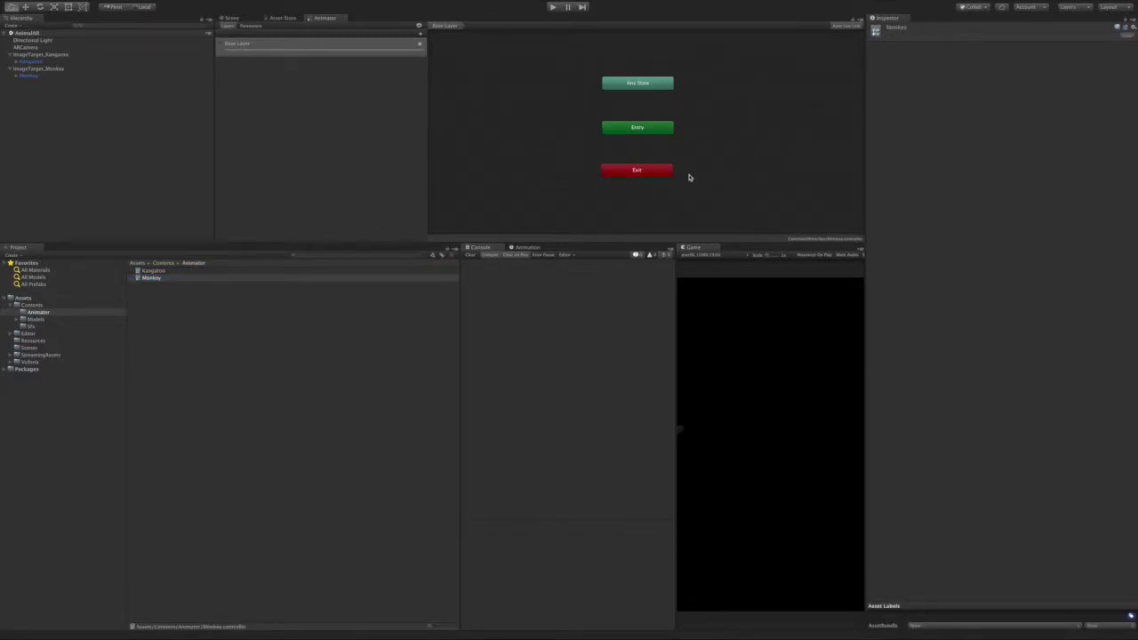
{"action": "middle_click_drag", "start_coordinate": [721, 172], "coordinate": [619, 180]}
Step: Add the Kangaroo model's Armature|ArmatureAction clip to the Kangaroo controller as a state between Entry and Exit
{"action": "left_click", "coordinate": [166, 270]}
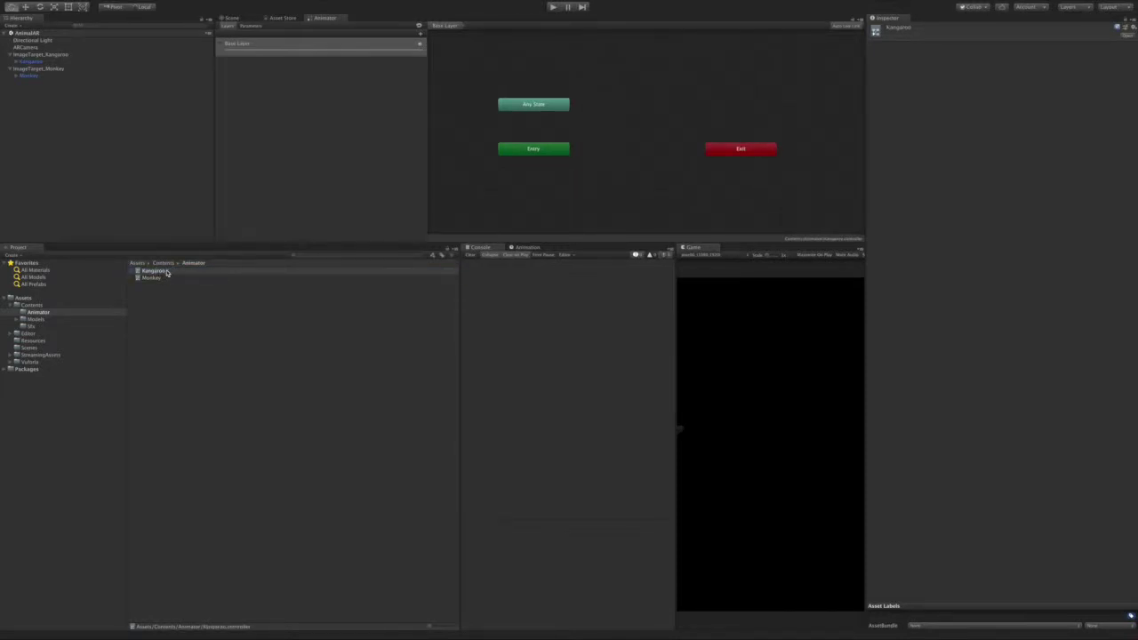
{"action": "left_click", "coordinate": [41, 321]}
{"action": "left_click", "coordinate": [20, 319]}
{"action": "left_click", "coordinate": [33, 327]}
{"action": "left_click", "coordinate": [132, 271]}
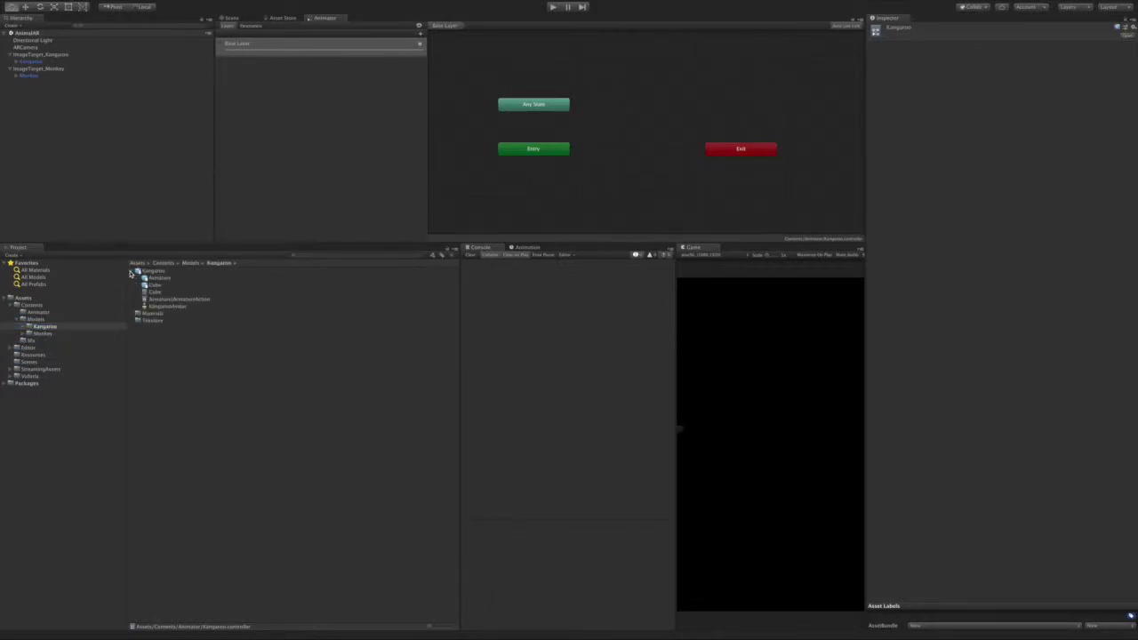
{"action": "left_click", "coordinate": [170, 301]}
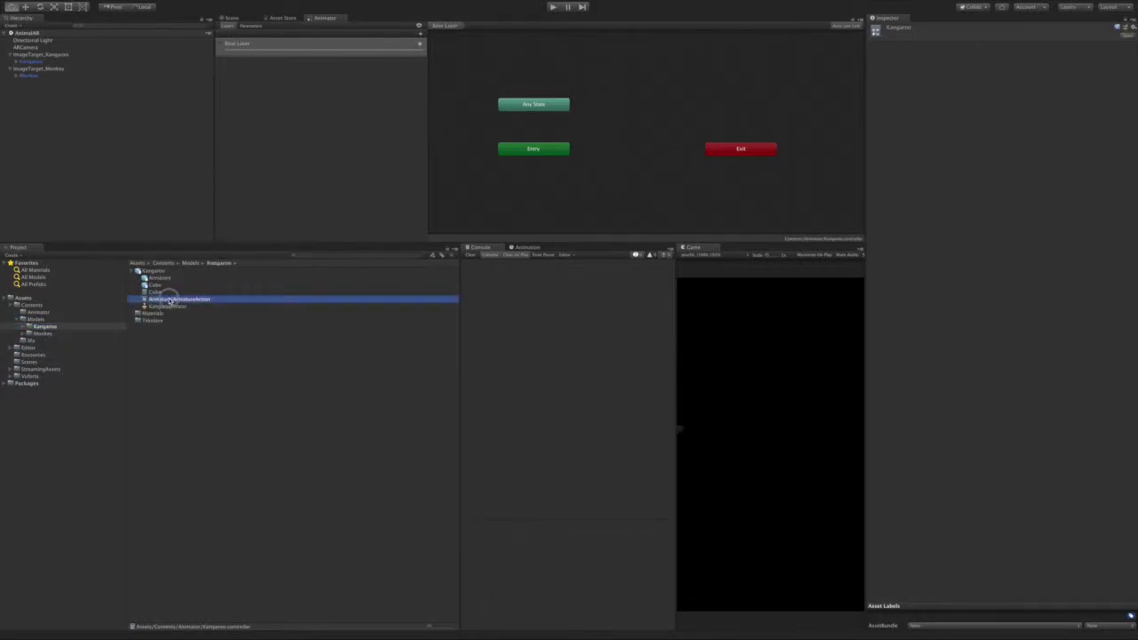
{"action": "left_click_drag", "start_coordinate": [170, 300], "coordinate": [625, 146]}
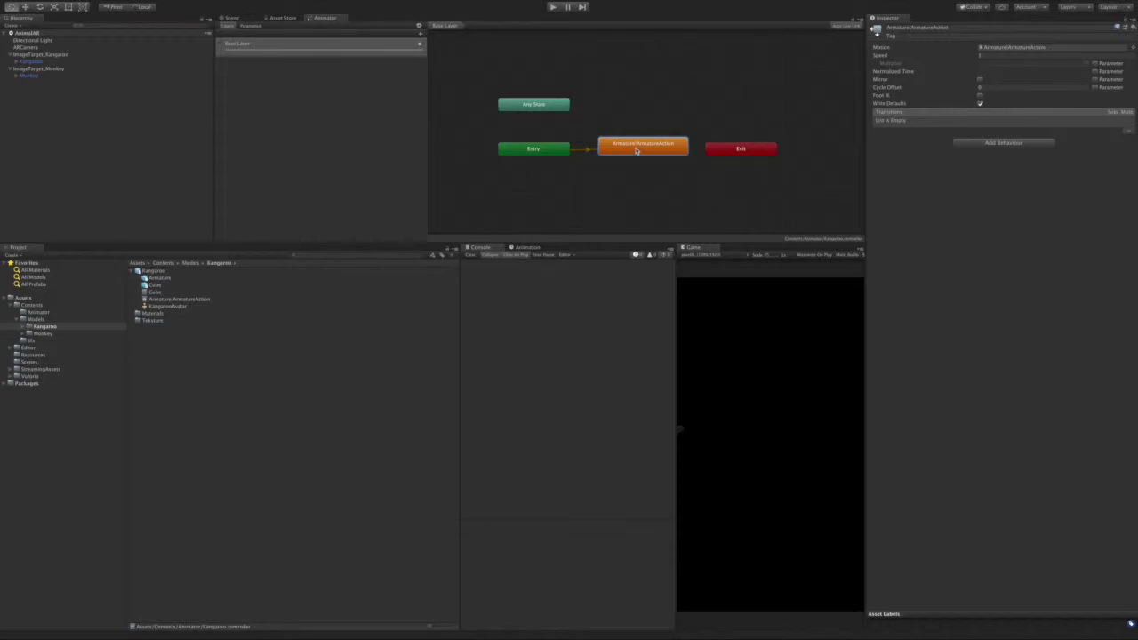
Step: Check the loop options in the kangaroo clip's import settings and play its animation preview from another angle
{"action": "left_click", "coordinate": [179, 299]}
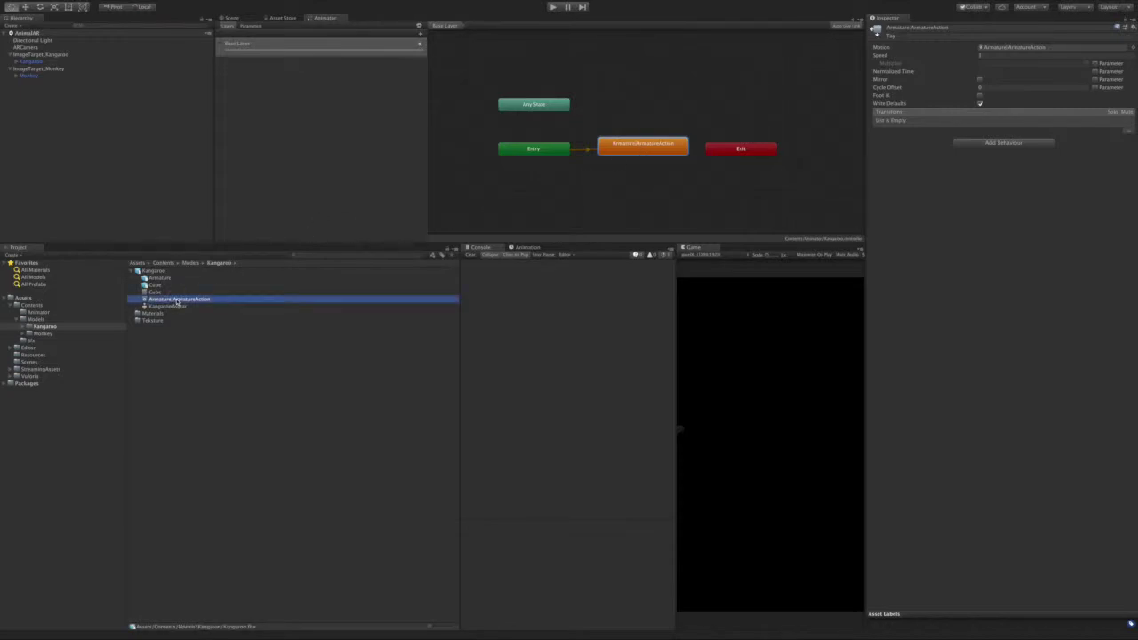
{"action": "left_click", "coordinate": [1125, 37]}
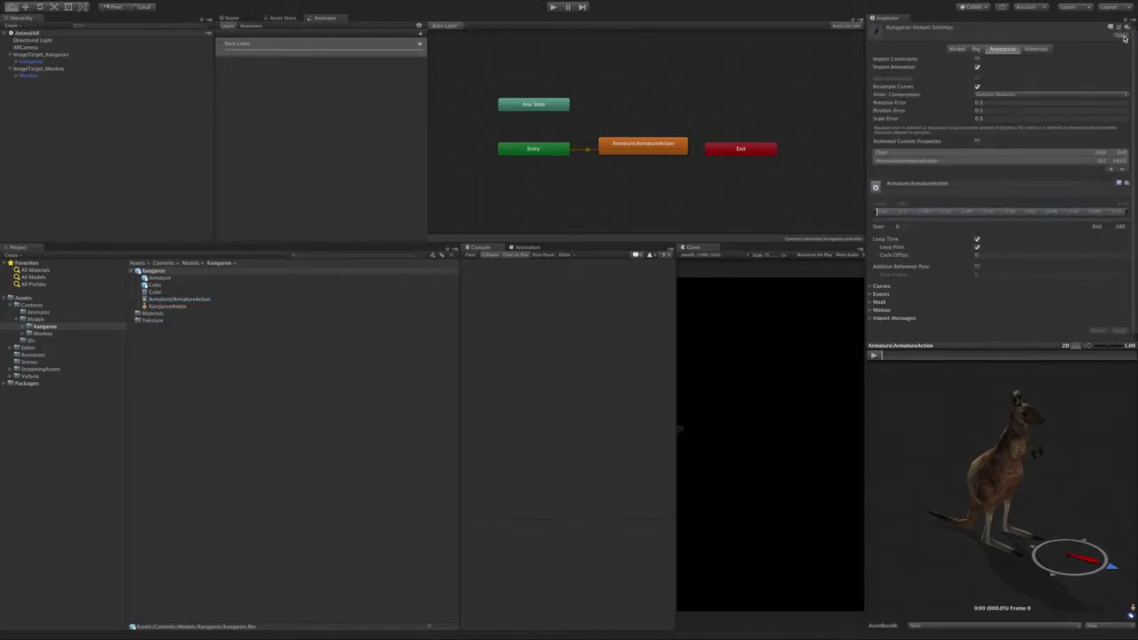
{"action": "left_click", "coordinate": [978, 239]}
{"action": "left_click", "coordinate": [1119, 331]}
{"action": "left_click", "coordinate": [876, 355]}
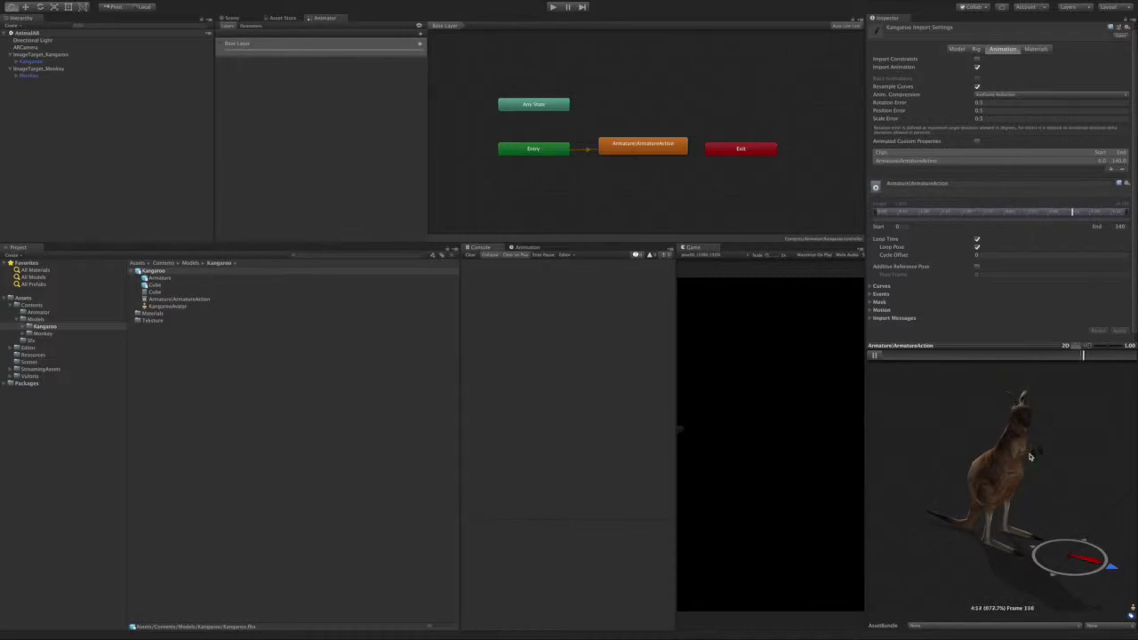
{"action": "left_click_drag", "start_coordinate": [1011, 453], "coordinate": [911, 438]}
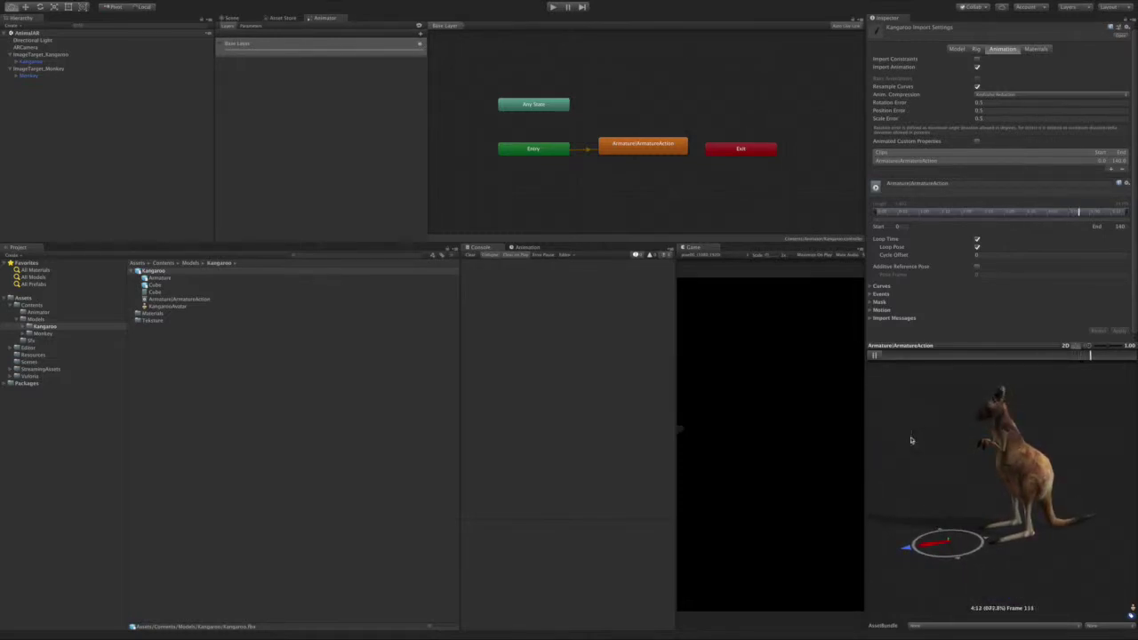
{"action": "left_click", "coordinate": [874, 356]}
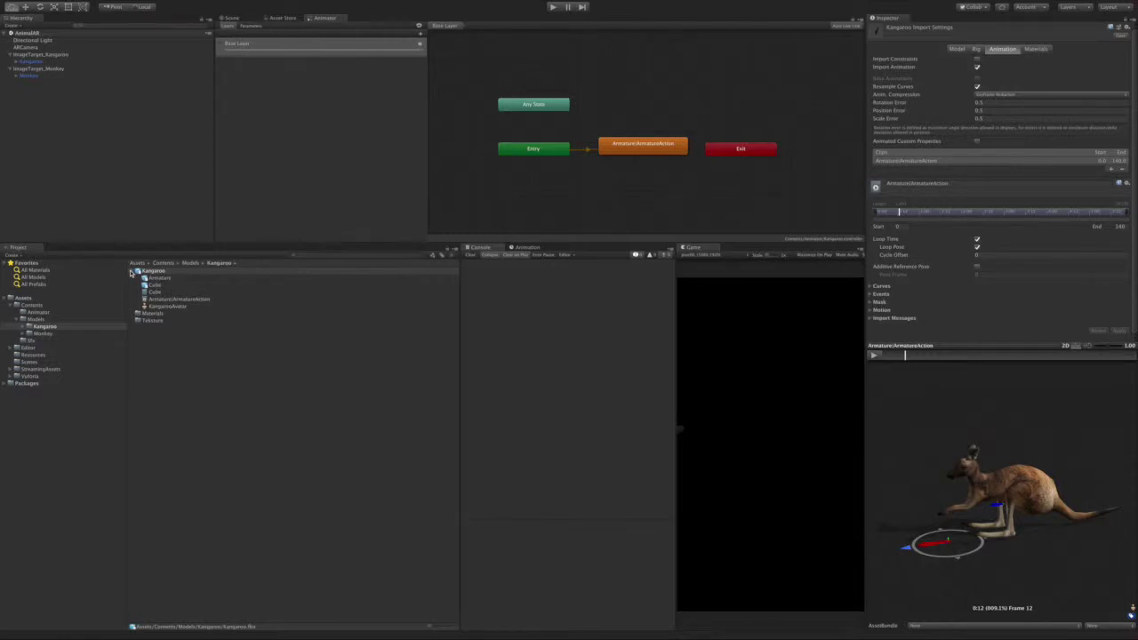
{"action": "left_click", "coordinate": [133, 271]}
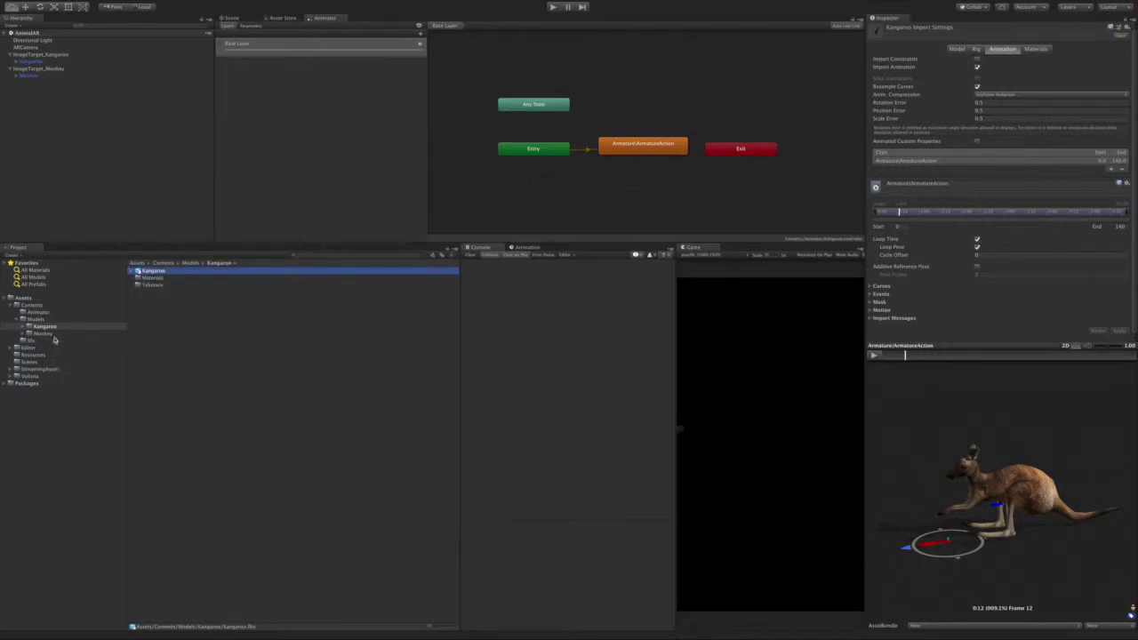
Step: Add the Monkey model's Armature|ArmatureAction clip to the Monkey controller as a state beside Entry
{"action": "left_click", "coordinate": [39, 312]}
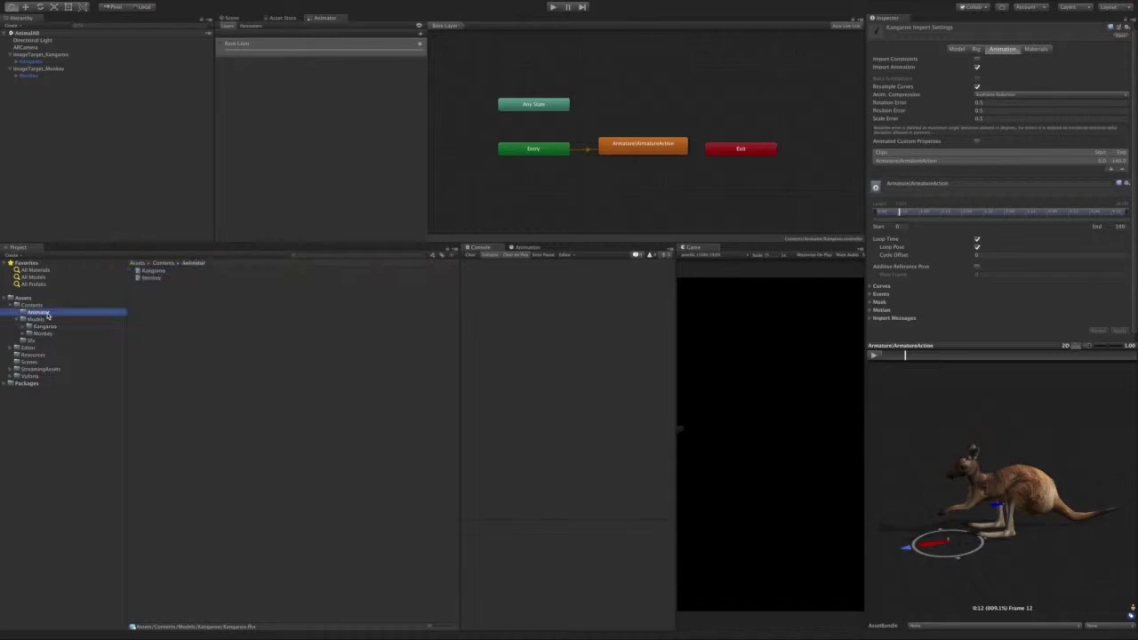
{"action": "left_click", "coordinate": [151, 278]}
{"action": "left_click", "coordinate": [43, 333]}
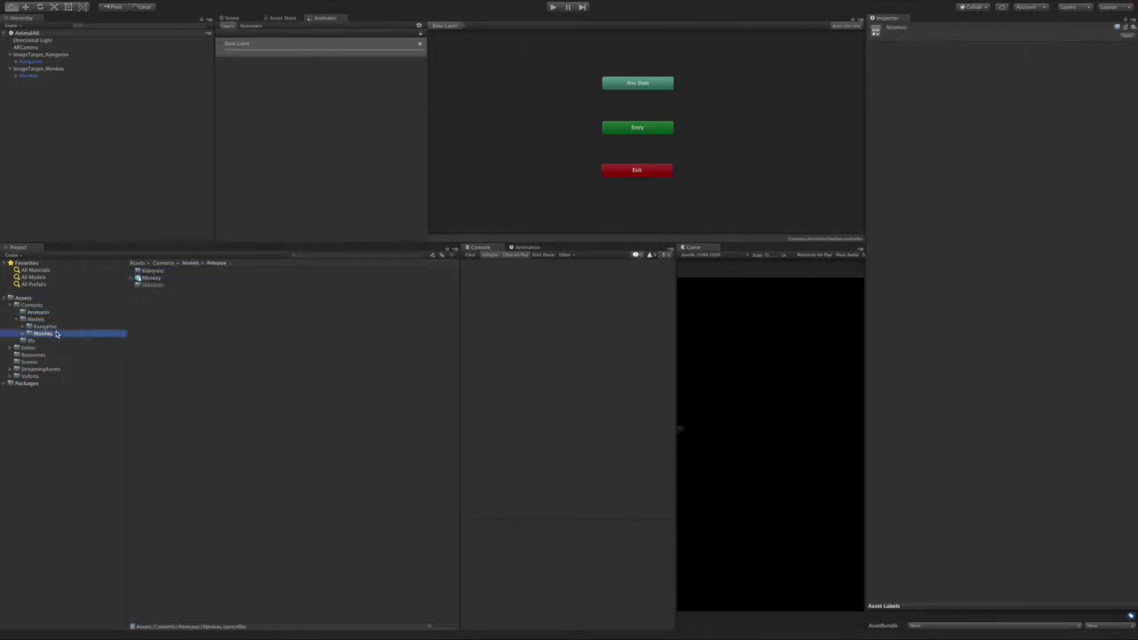
{"action": "left_click", "coordinate": [137, 278]}
{"action": "left_click_drag", "start_coordinate": [175, 306], "coordinate": [755, 133]}
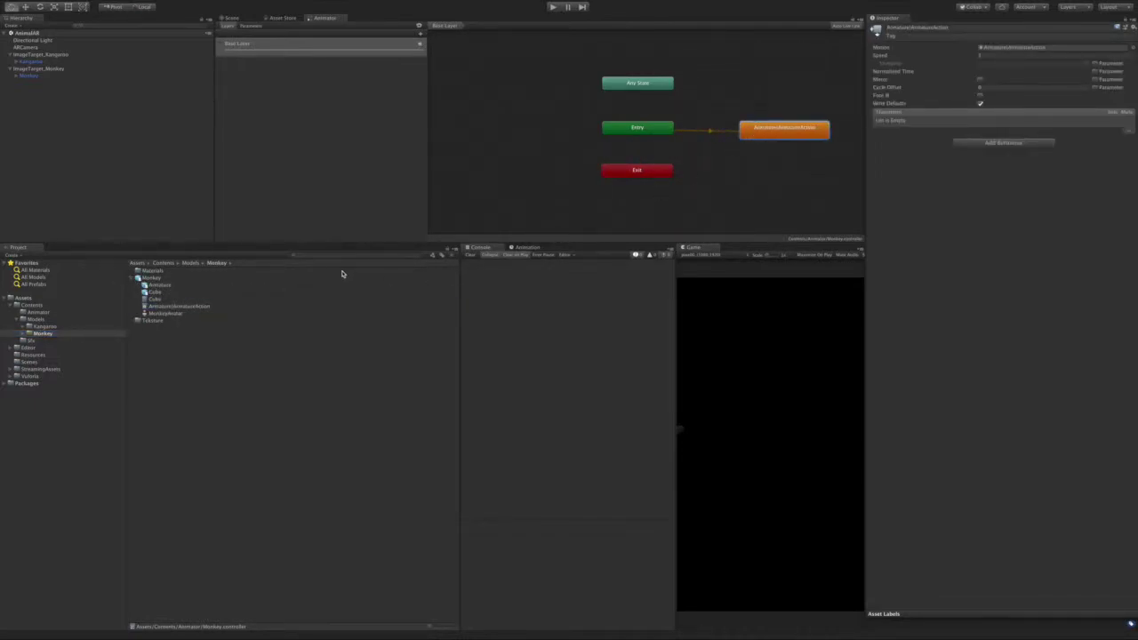
Step: Check the loop options in the monkey clip's import settings and play its animation preview from another angle
{"action": "left_click", "coordinate": [190, 307]}
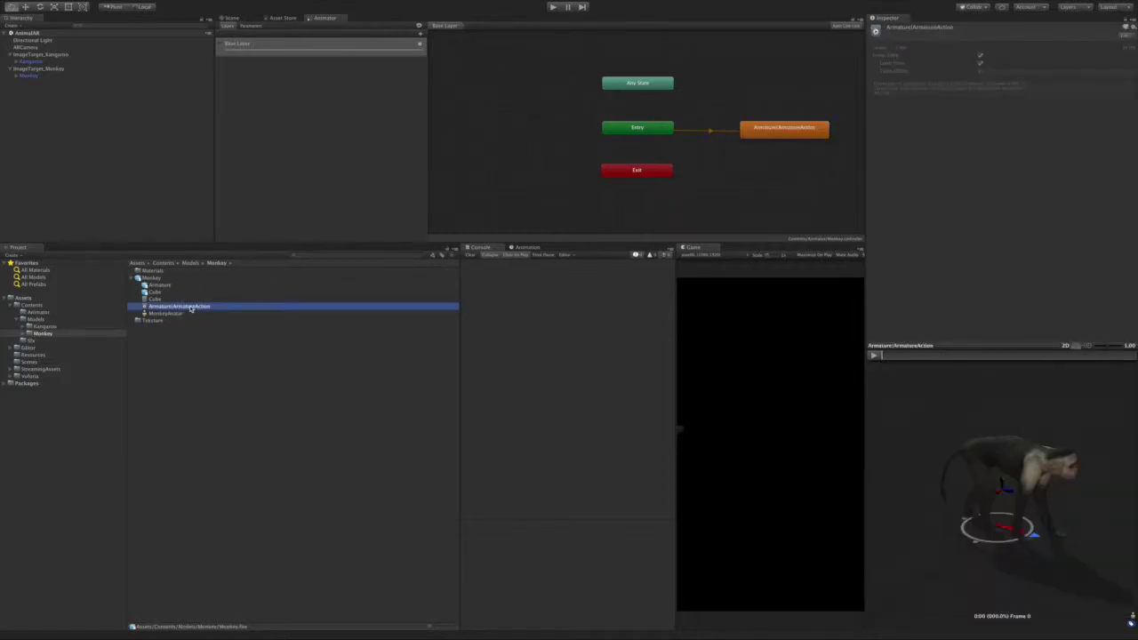
{"action": "left_click", "coordinate": [1125, 37]}
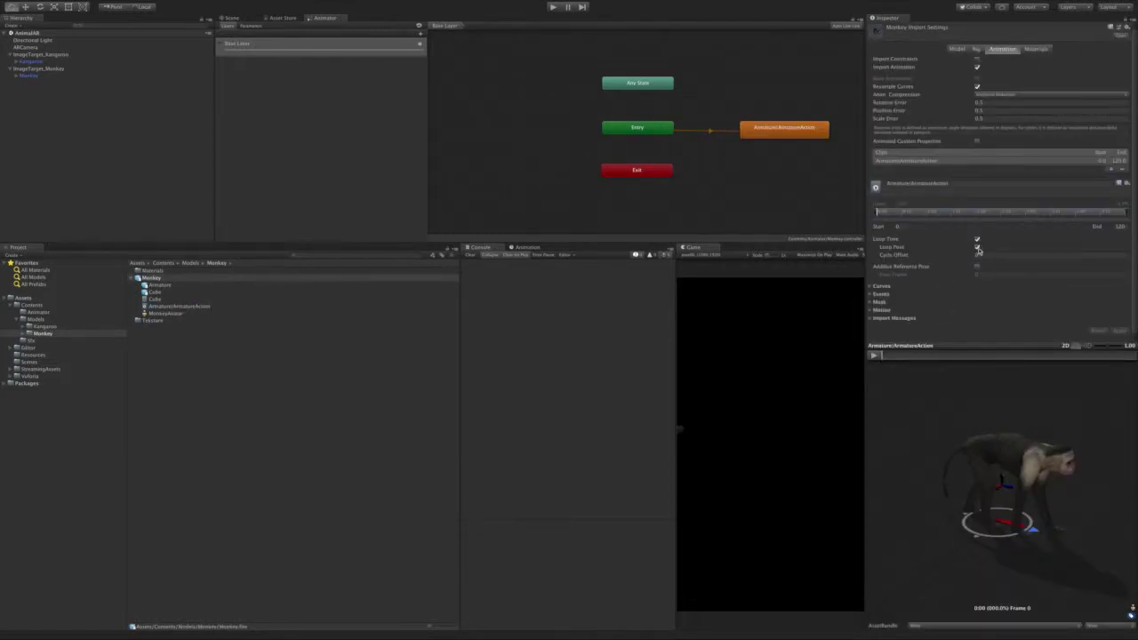
{"action": "left_click", "coordinate": [876, 356]}
{"action": "left_click_drag", "start_coordinate": [1054, 508], "coordinate": [909, 460]}
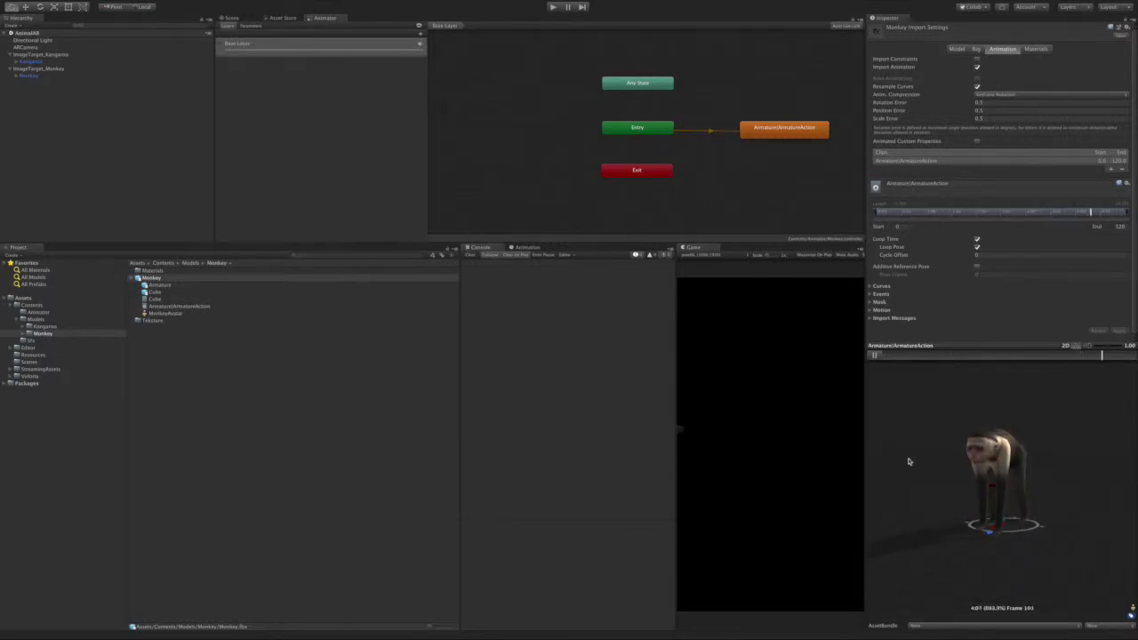
{"action": "left_click", "coordinate": [910, 347]}
{"action": "left_click", "coordinate": [149, 169]}
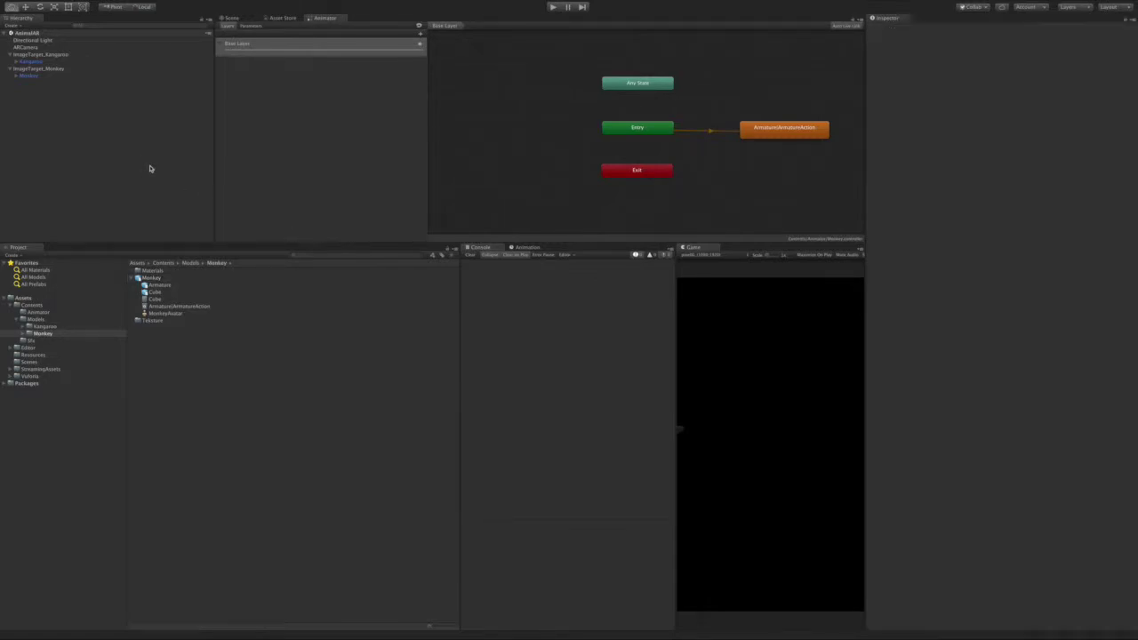
Step: Assign the Kangaroo and Monkey controllers to the Animator components of the matching models in the scene
{"action": "left_click", "coordinate": [48, 61]}
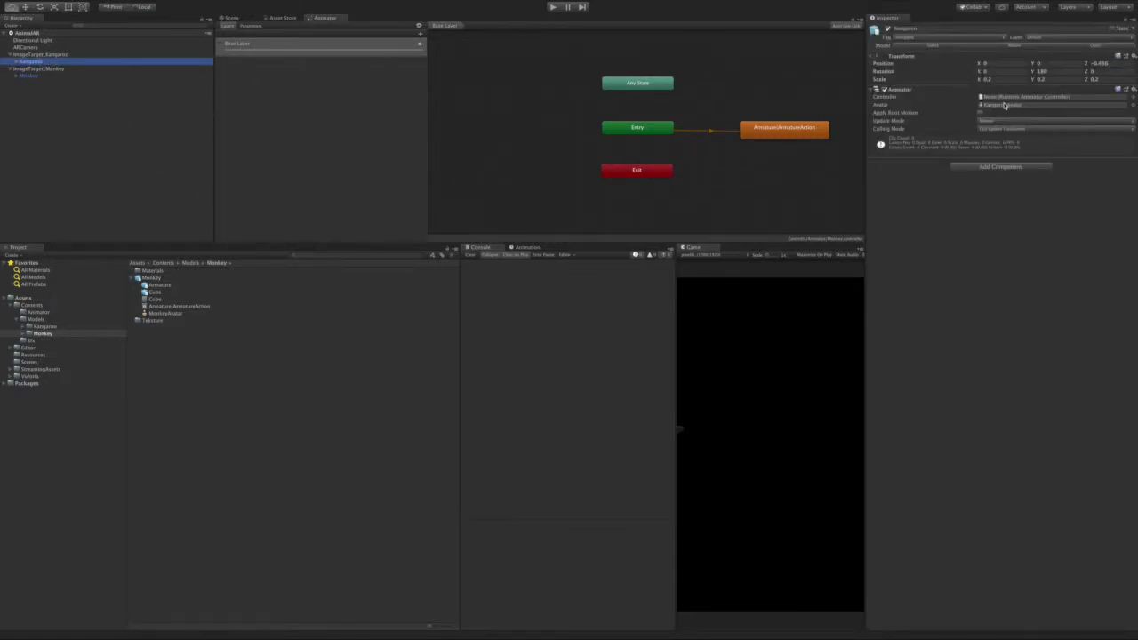
{"action": "left_click", "coordinate": [60, 313]}
{"action": "left_click_drag", "start_coordinate": [153, 272], "coordinate": [986, 96]}
{"action": "left_click", "coordinate": [39, 76]}
{"action": "left_click_drag", "start_coordinate": [153, 277], "coordinate": [1028, 100]}
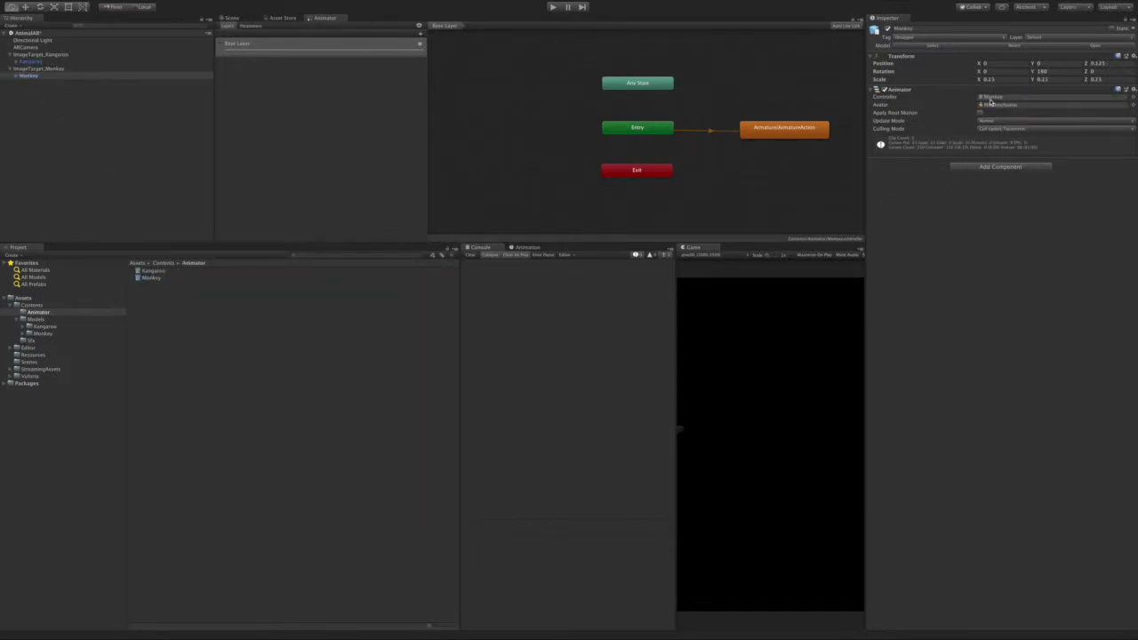
Step: Return to the Scene view, clear the Monkey selection and save the AnimalAR scene
{"action": "left_click", "coordinate": [231, 18]}
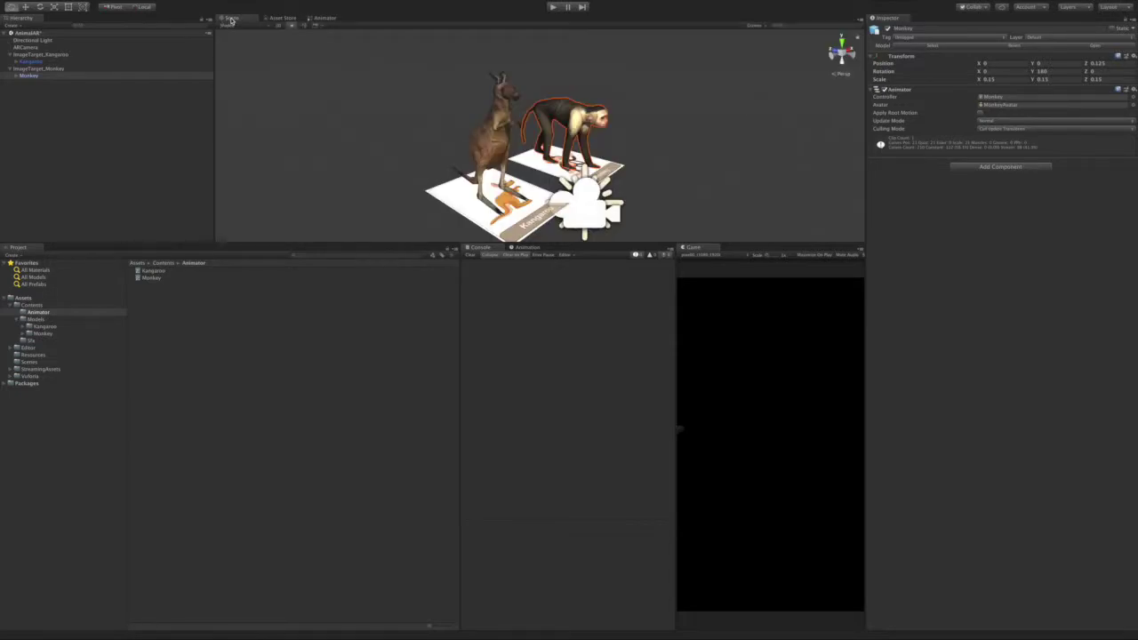
{"action": "scroll", "coordinate": [711, 207], "scroll_direction": "down", "scroll_amount": 3}
{"action": "scroll", "coordinate": [660, 175], "scroll_direction": "down", "scroll_amount": 2}
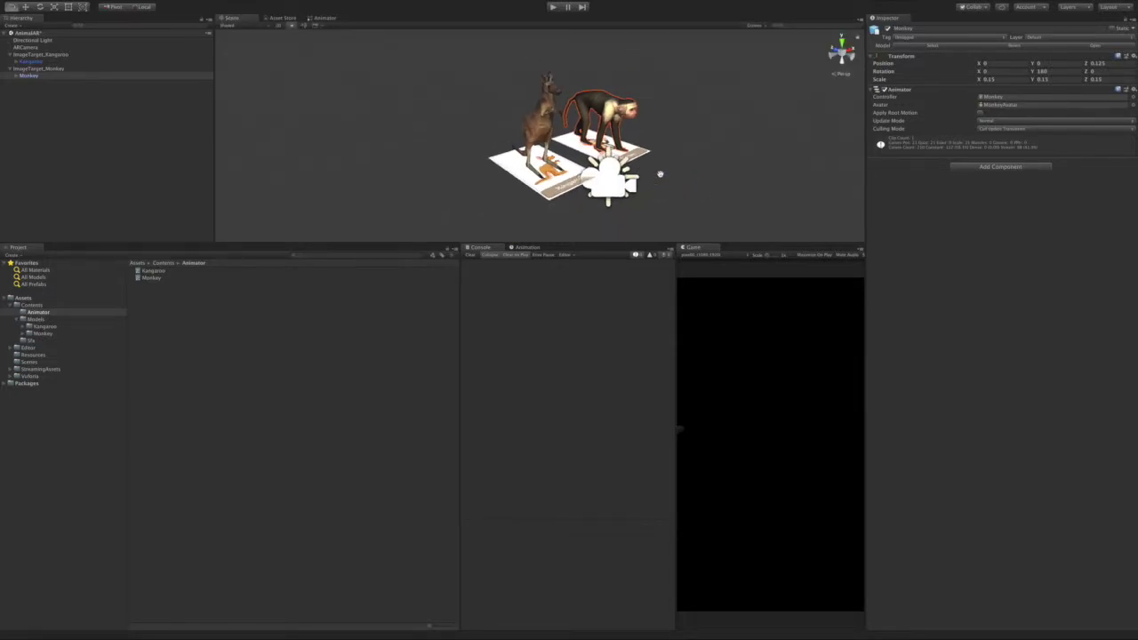
{"action": "left_click", "coordinate": [155, 180]}
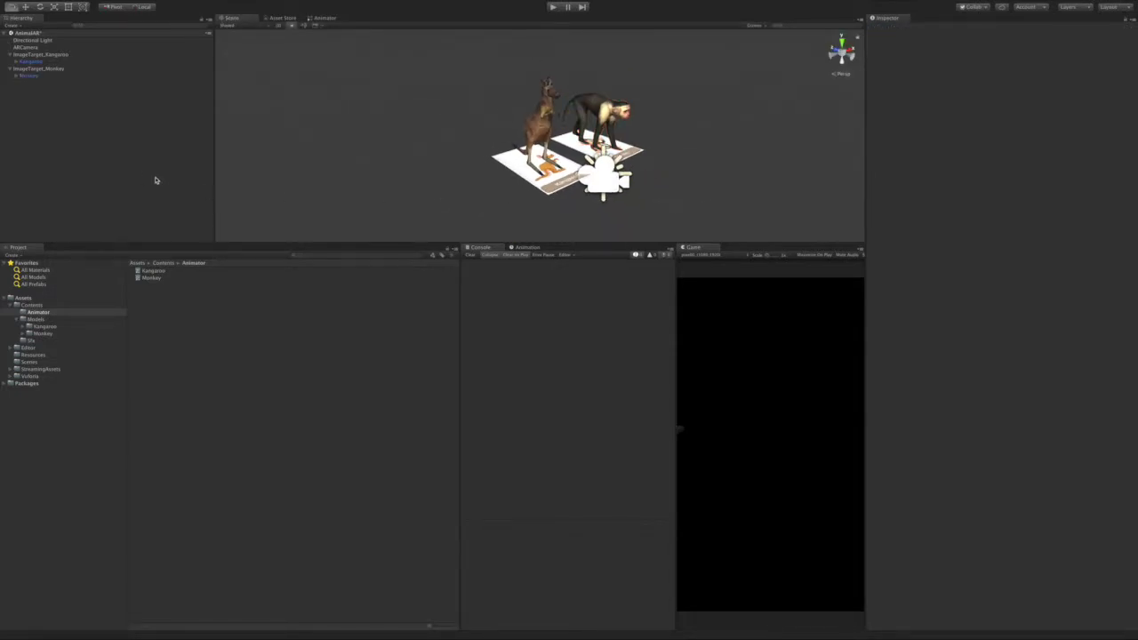
{"action": "left_click", "coordinate": [53, 6]}
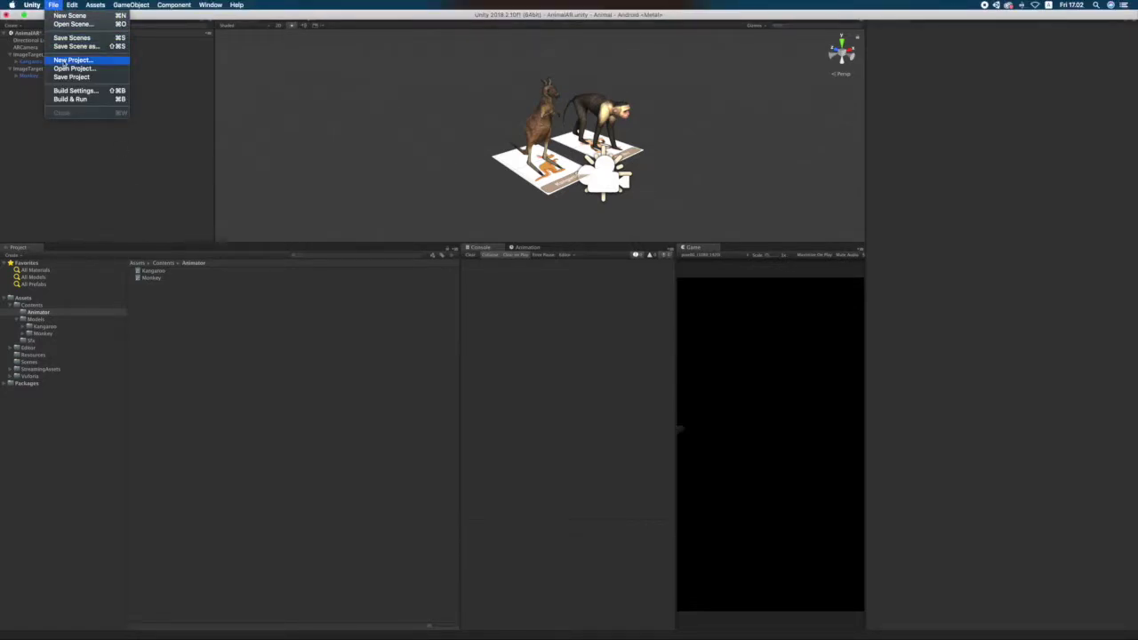
{"action": "left_click", "coordinate": [72, 39]}
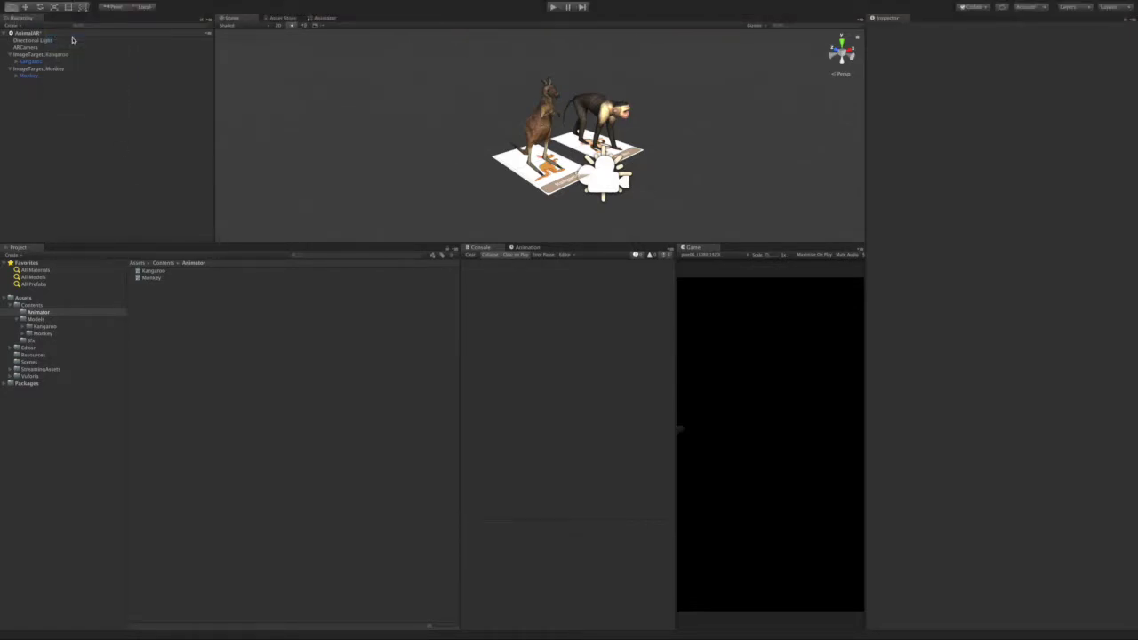
Step: Turn on Disable Vuforia Play Mode in the ARCamera's Vuforia configuration, and run the scene to view both animated models from the front
{"action": "left_click", "coordinate": [26, 47]}
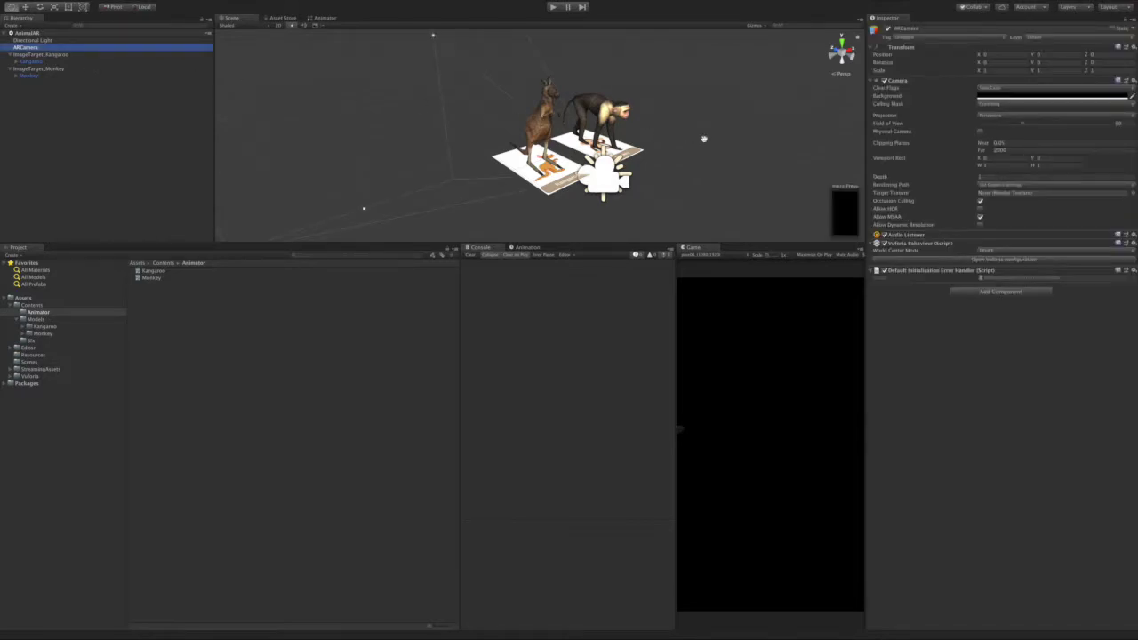
{"action": "left_click", "coordinate": [941, 261]}
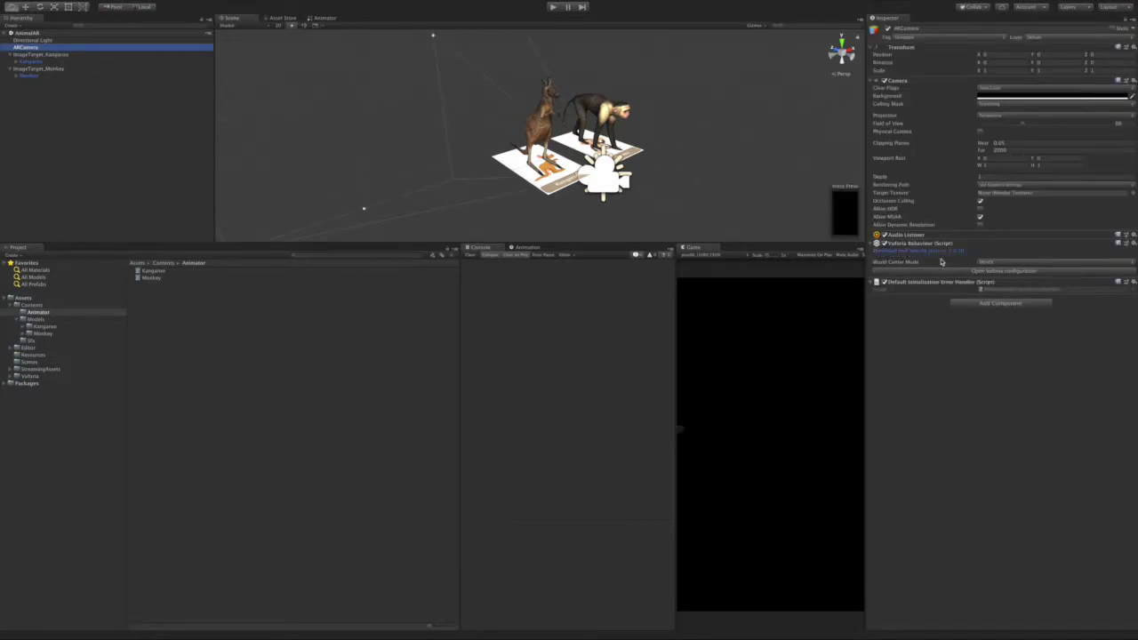
{"action": "left_click", "coordinate": [960, 272]}
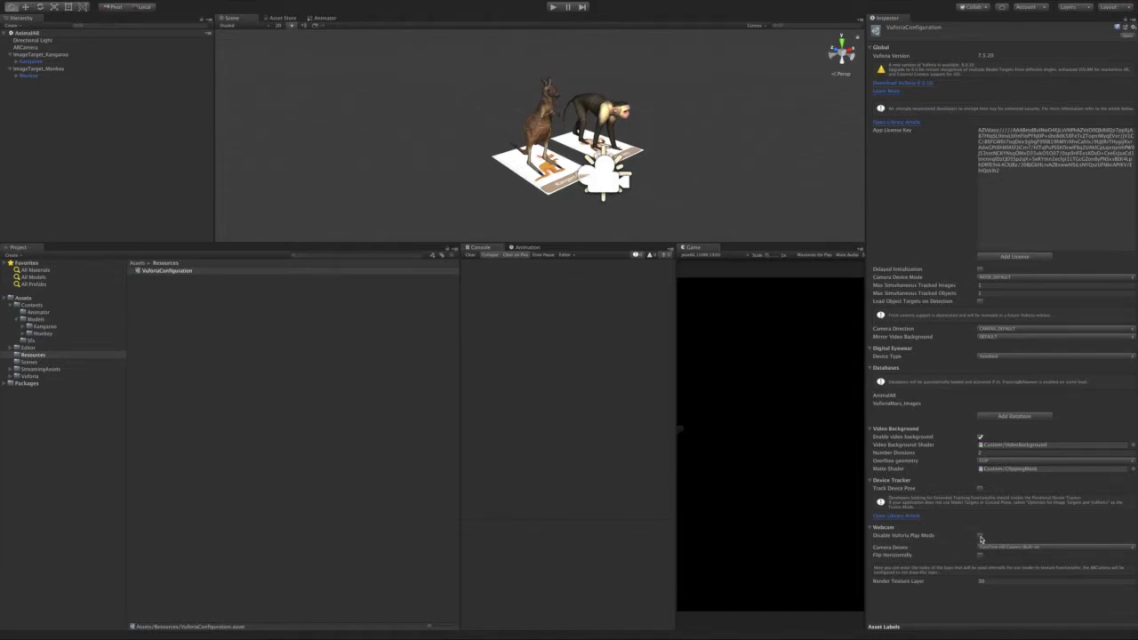
{"action": "left_click", "coordinate": [980, 536]}
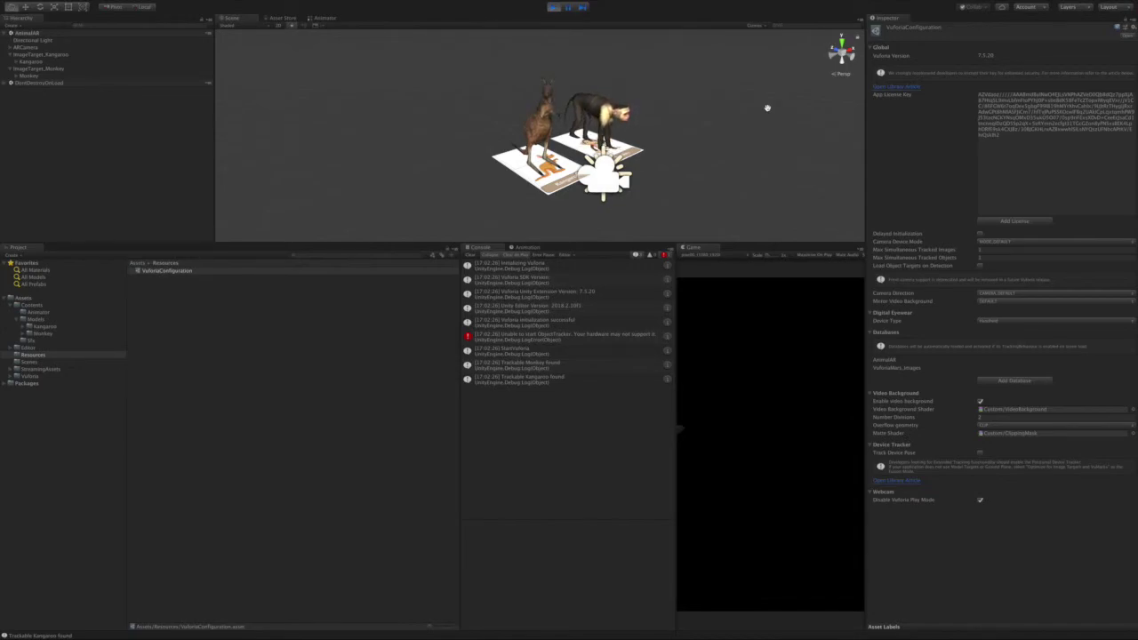
{"action": "left_click_drag", "start_coordinate": [766, 108], "coordinate": [676, 80], "text": "alt"}
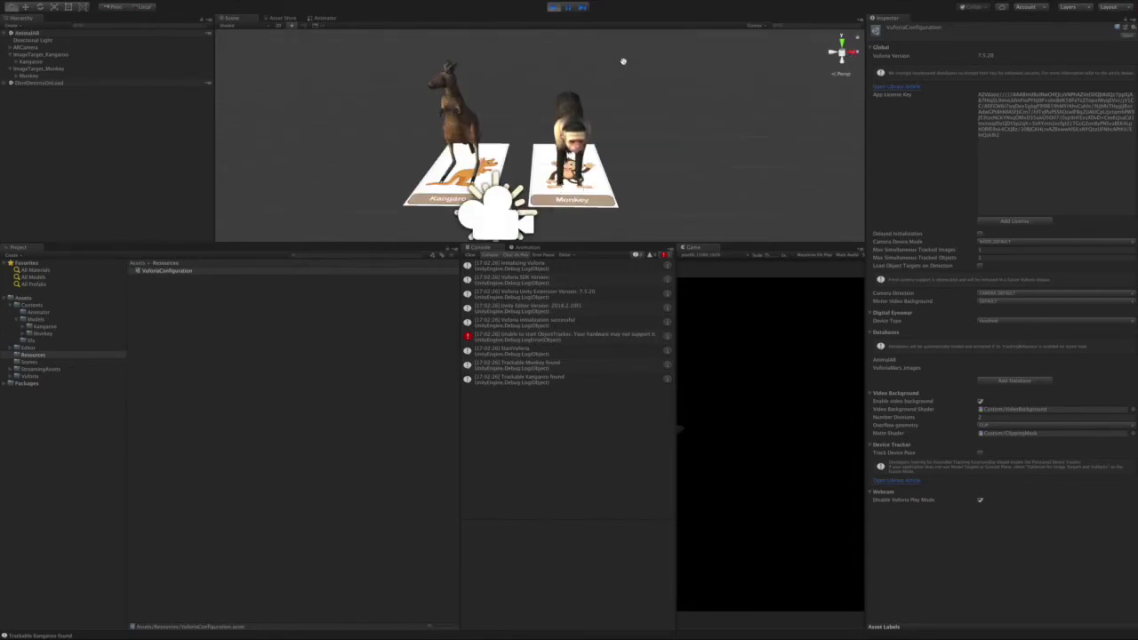